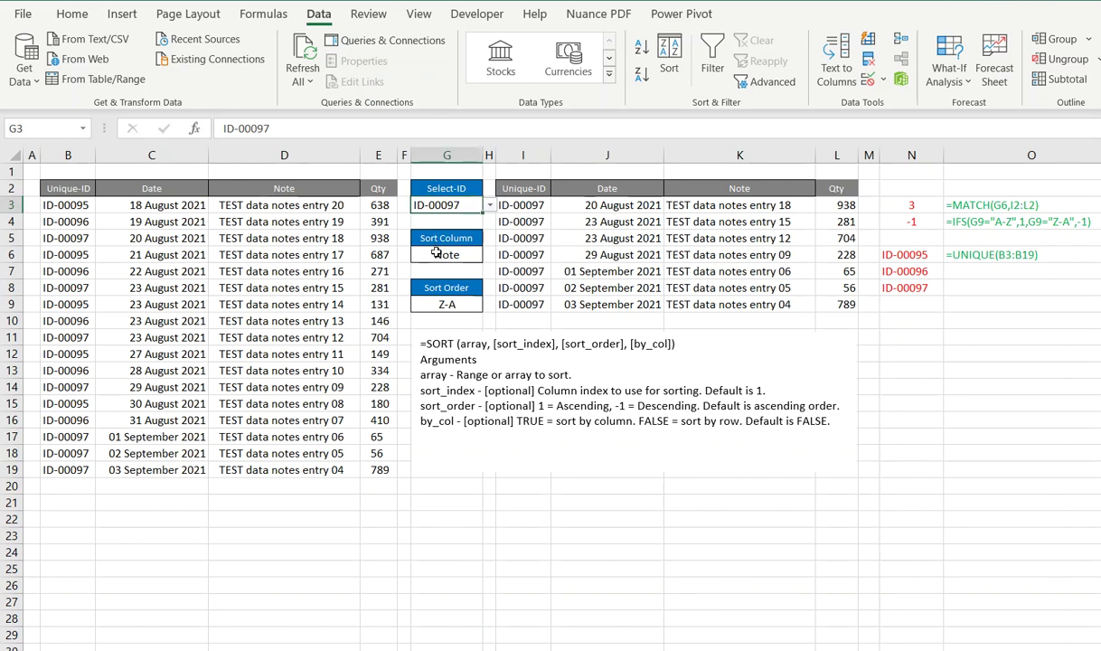
Step: Try sorting the results by Qty, then by Date
{"action": "left_click", "coordinate": [438, 254]}
{"action": "left_click", "coordinate": [488, 260]}
{"action": "left_click", "coordinate": [450, 287]}
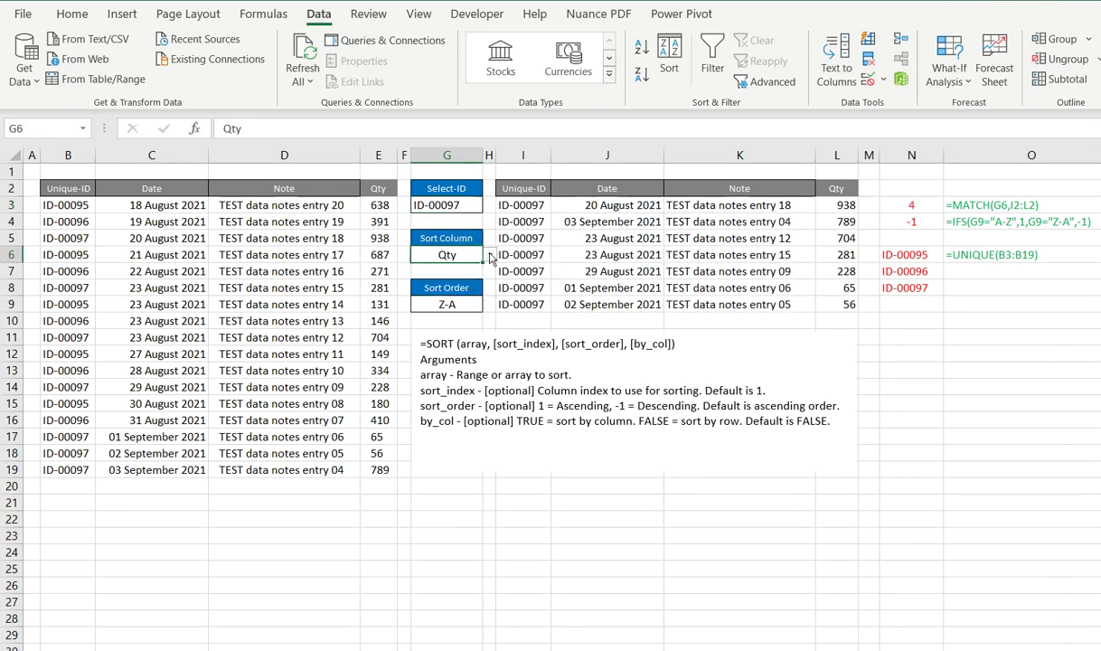
{"action": "left_click", "coordinate": [489, 254]}
{"action": "left_click", "coordinate": [443, 268]}
Step: Toggle the sort order between A-Z and Z-A, ending on A-Z
{"action": "left_click", "coordinate": [480, 308]}
{"action": "left_click", "coordinate": [489, 304]}
{"action": "left_click", "coordinate": [447, 315]}
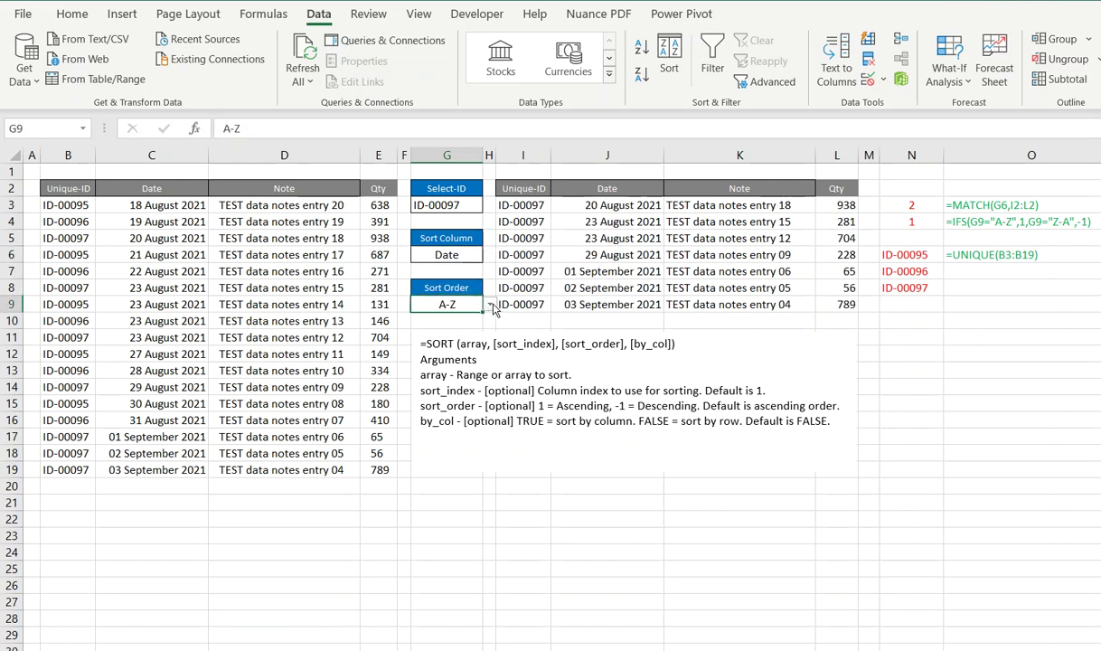
{"action": "left_click", "coordinate": [489, 304]}
{"action": "left_click", "coordinate": [476, 330]}
{"action": "left_click", "coordinate": [489, 305]}
{"action": "left_click", "coordinate": [456, 316]}
Step: Sort the results by Note in Z-A order
{"action": "left_click", "coordinate": [474, 256]}
{"action": "left_click", "coordinate": [489, 255]}
{"action": "left_click", "coordinate": [468, 277]}
{"action": "left_click", "coordinate": [459, 303]}
{"action": "left_click", "coordinate": [489, 305]}
{"action": "left_click", "coordinate": [470, 329]}
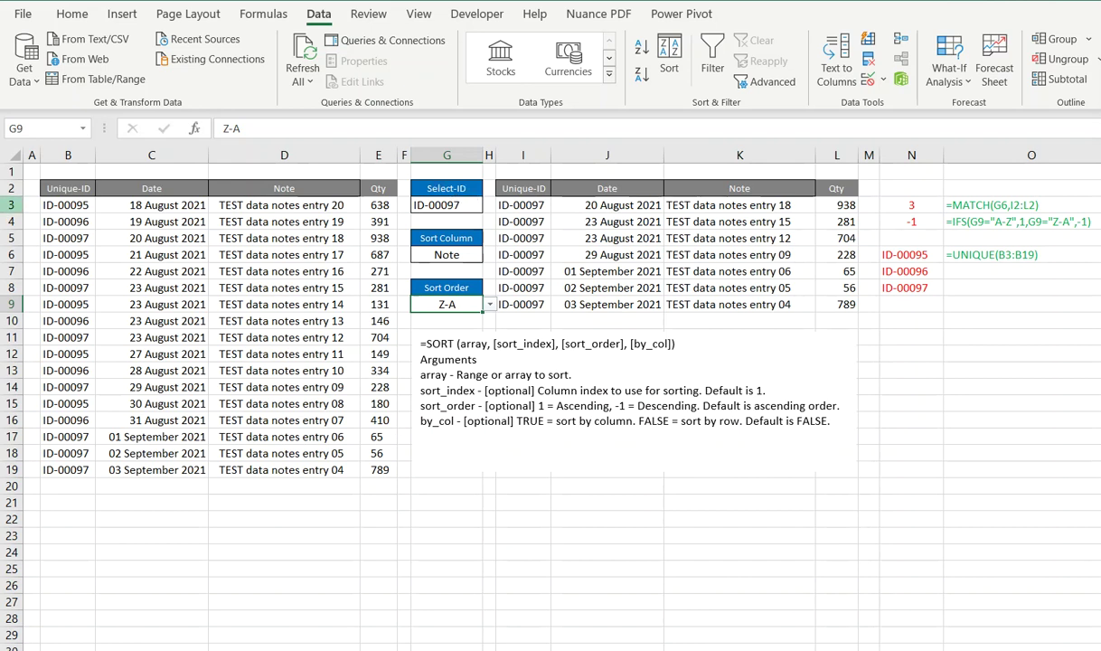
Step: Select the source data B3:E20, then filter through ID-00095 and ID-00096 back to ID-00097
{"action": "mouse_move", "coordinate": [50, 205]}
{"action": "left_mouse_down"}
{"action": "mouse_move", "coordinate": [343, 384]}
{"action": "mouse_move", "coordinate": [348, 477]}
{"action": "mouse_move", "coordinate": [372, 479]}
{"action": "left_mouse_up"}
{"action": "left_click", "coordinate": [449, 202]}
{"action": "left_click", "coordinate": [490, 206]}
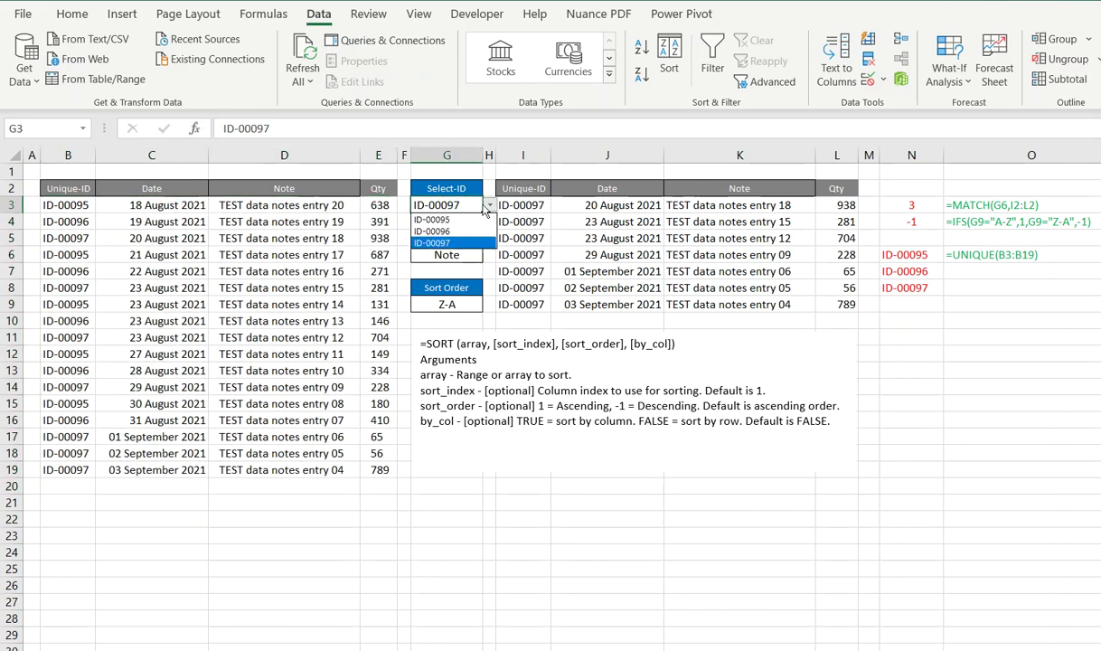
{"action": "left_click", "coordinate": [447, 218]}
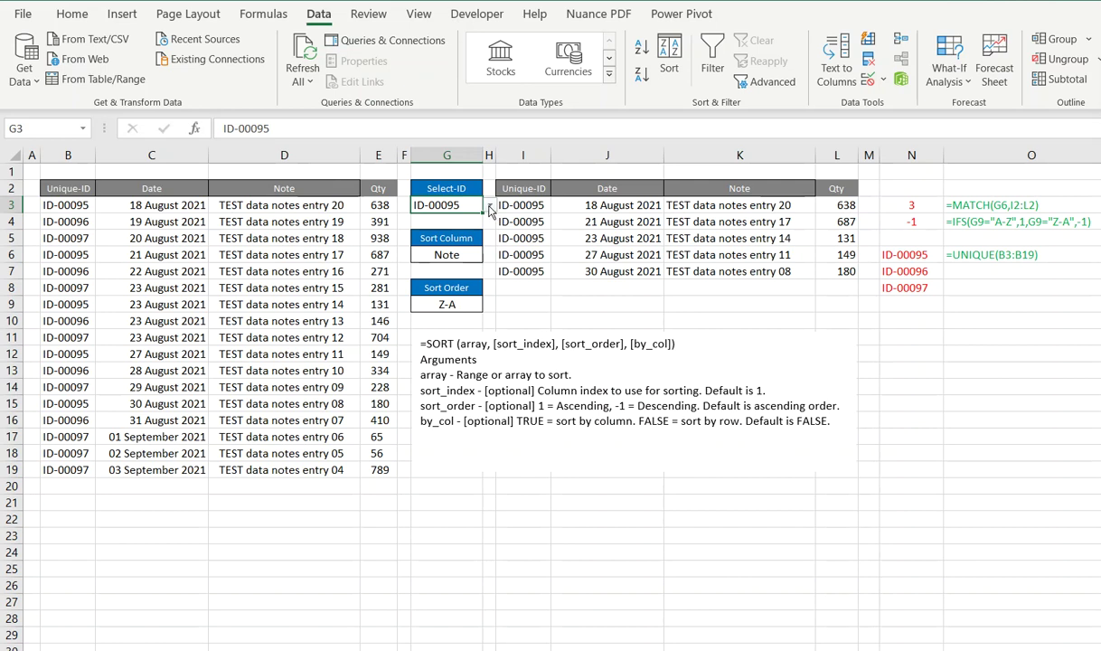
{"action": "left_click", "coordinate": [490, 206]}
{"action": "left_click", "coordinate": [447, 232]}
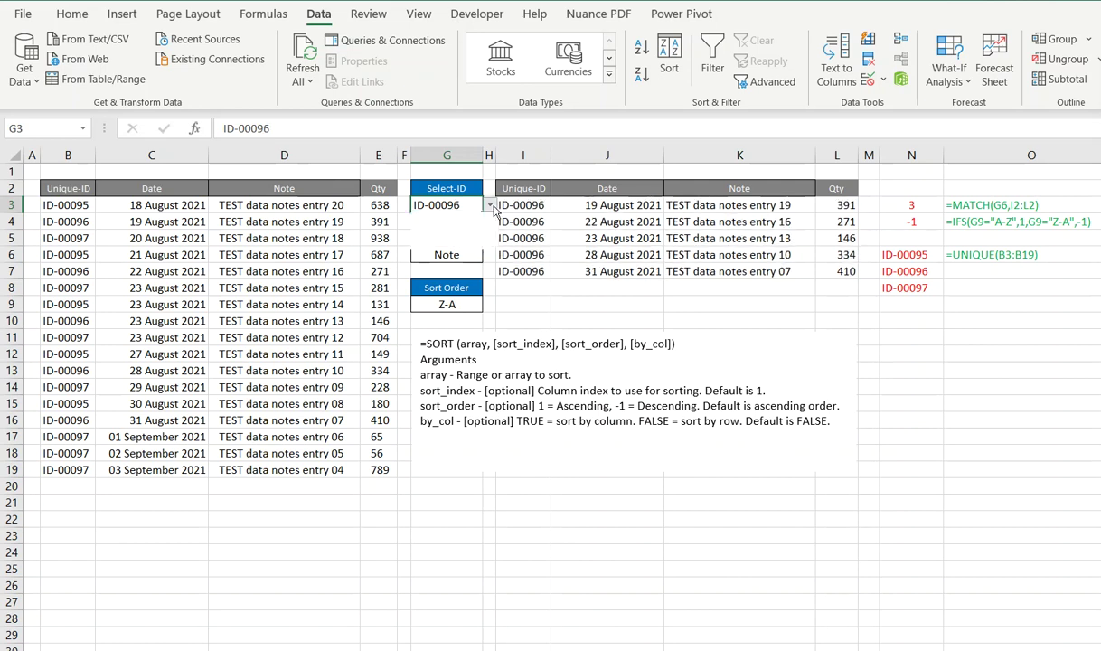
{"action": "left_click", "coordinate": [490, 206]}
{"action": "left_click", "coordinate": [469, 243]}
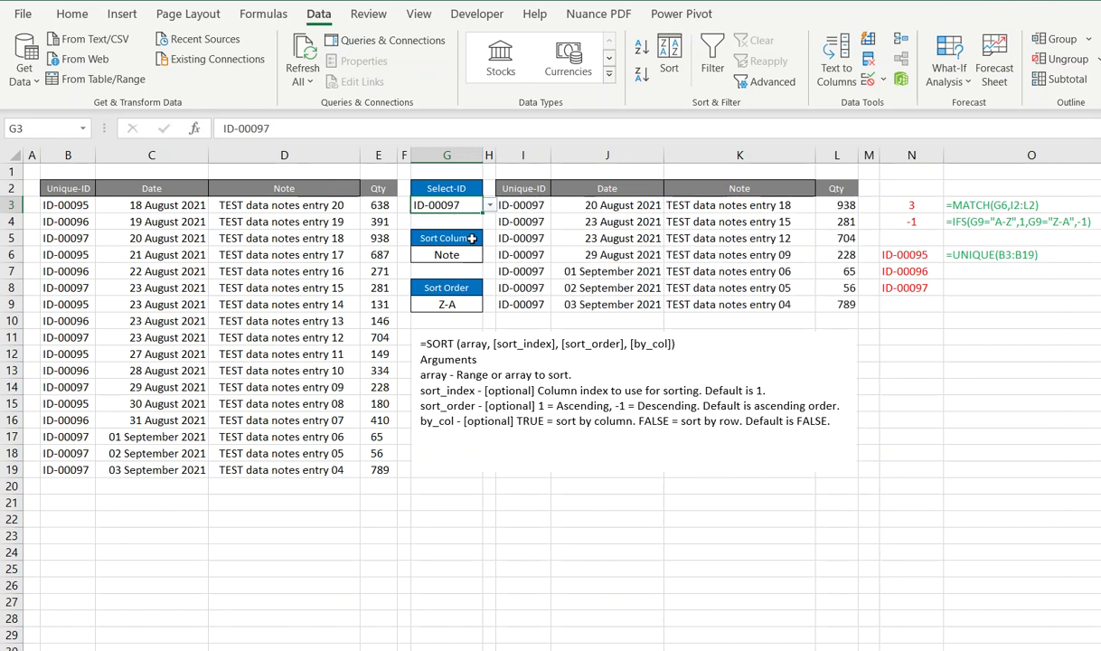
Step: Review the O6 formula text, the UNIQUE formula in N6, and G3's data validation settings
{"action": "left_click", "coordinate": [965, 254]}
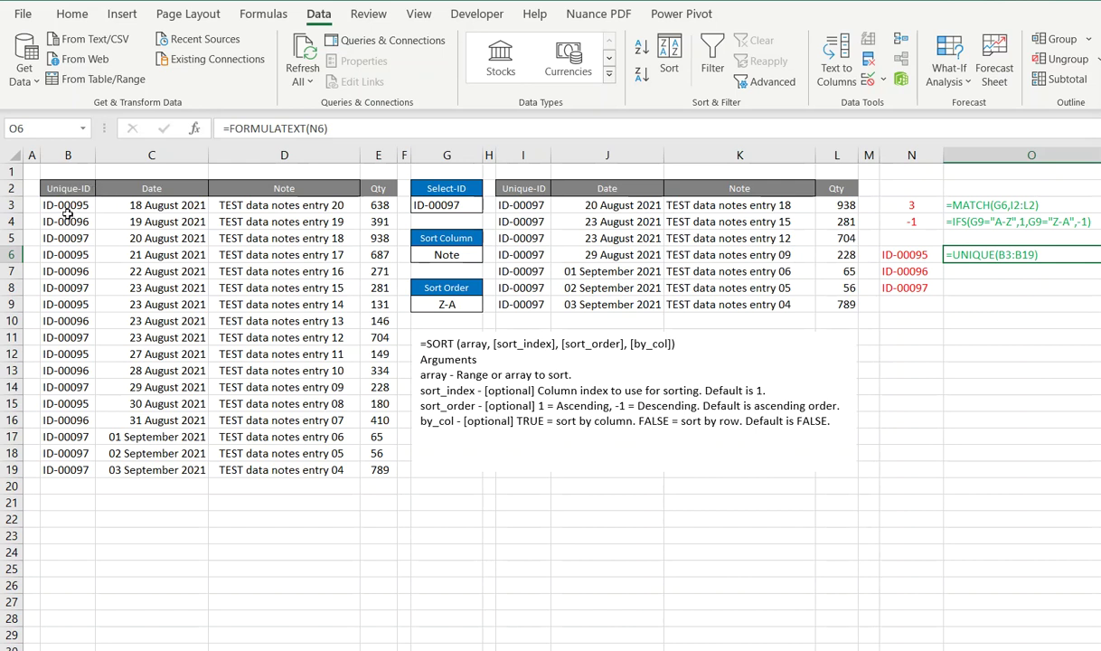
{"action": "left_click_drag", "start_coordinate": [67, 213], "coordinate": [71, 471]}
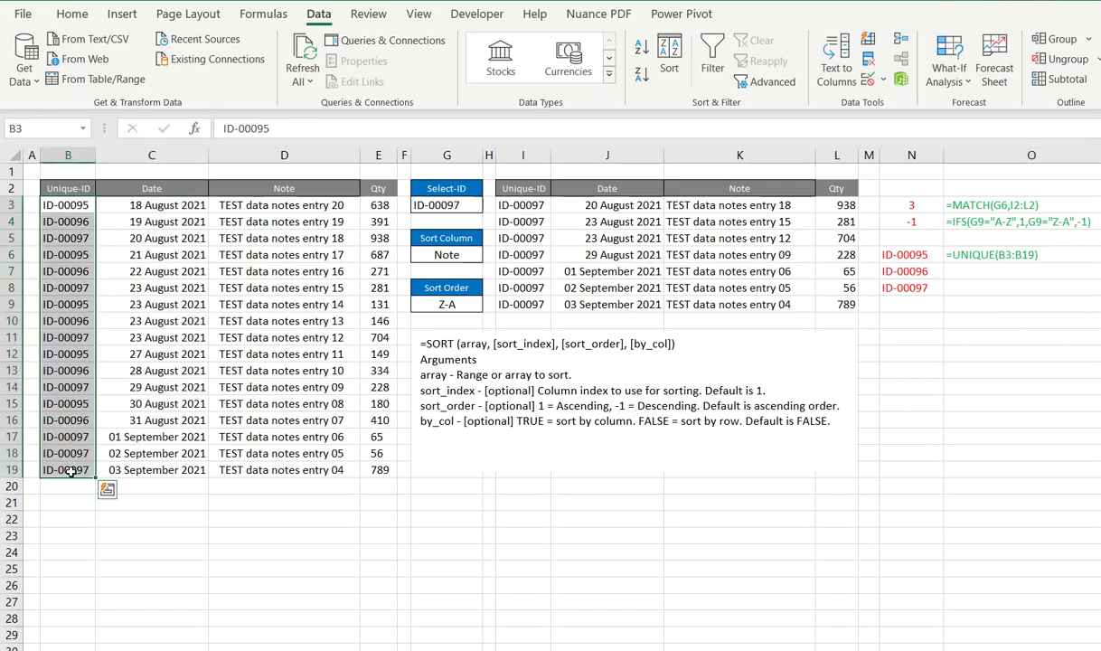
{"action": "left_click", "coordinate": [918, 254]}
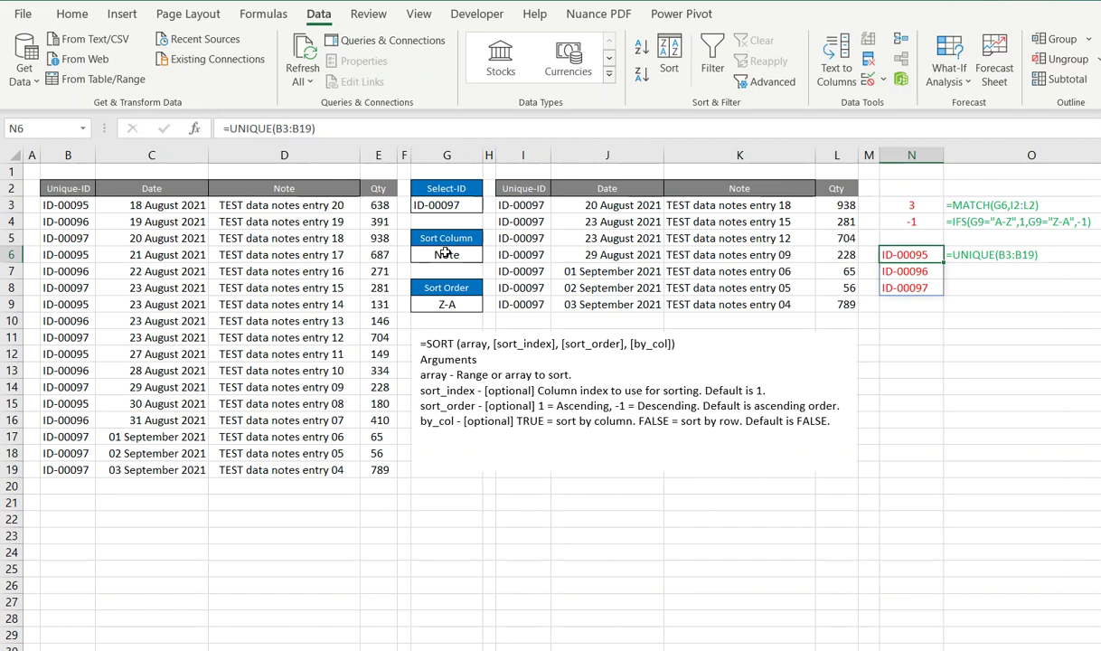
{"action": "left_click", "coordinate": [445, 254]}
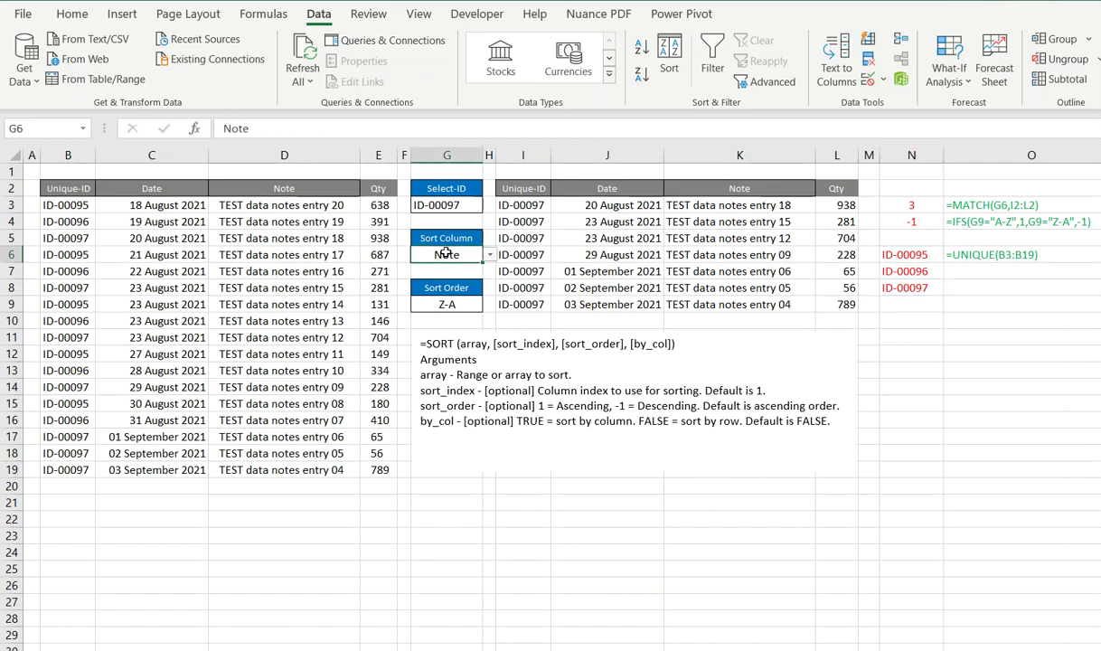
{"action": "left_click", "coordinate": [434, 206]}
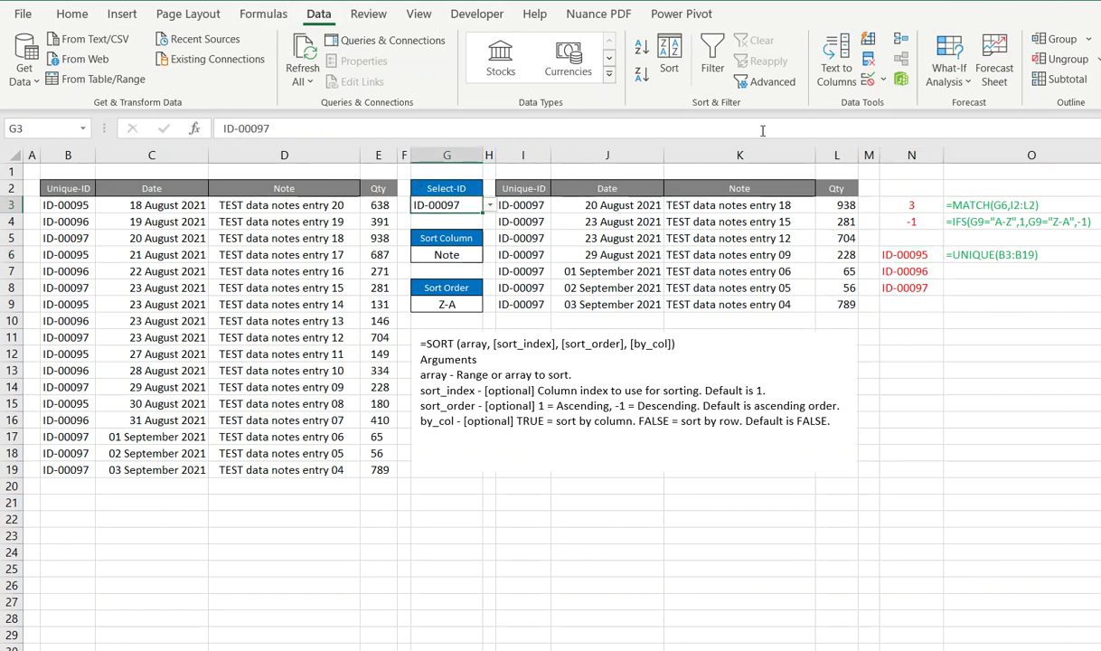
{"action": "left_click", "coordinate": [869, 81]}
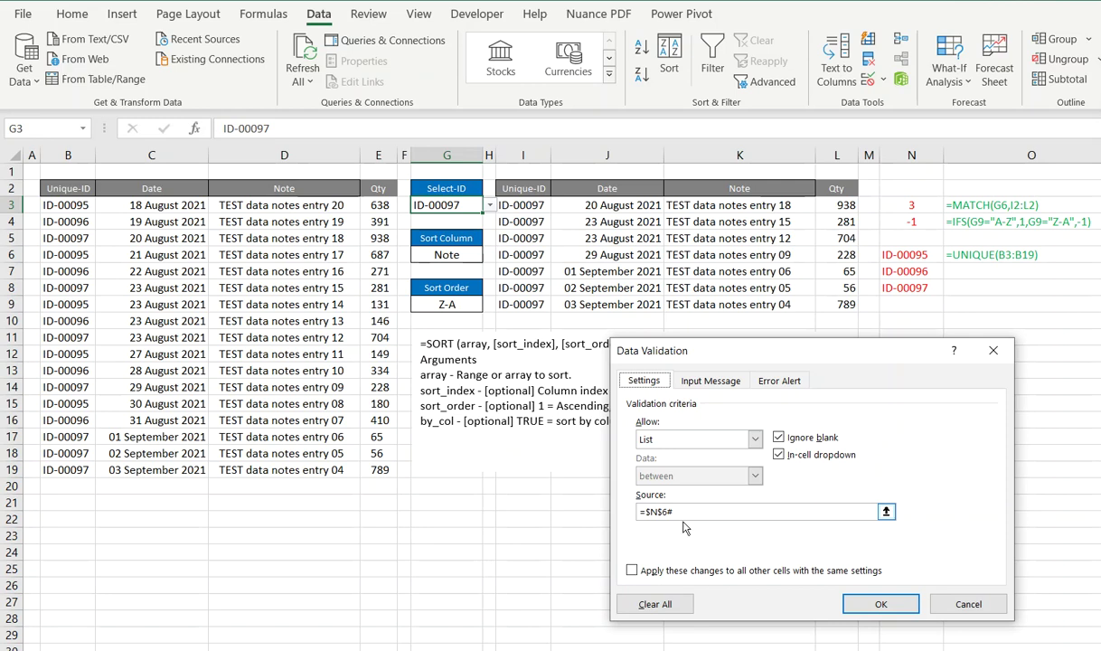
{"action": "left_click", "coordinate": [859, 598]}
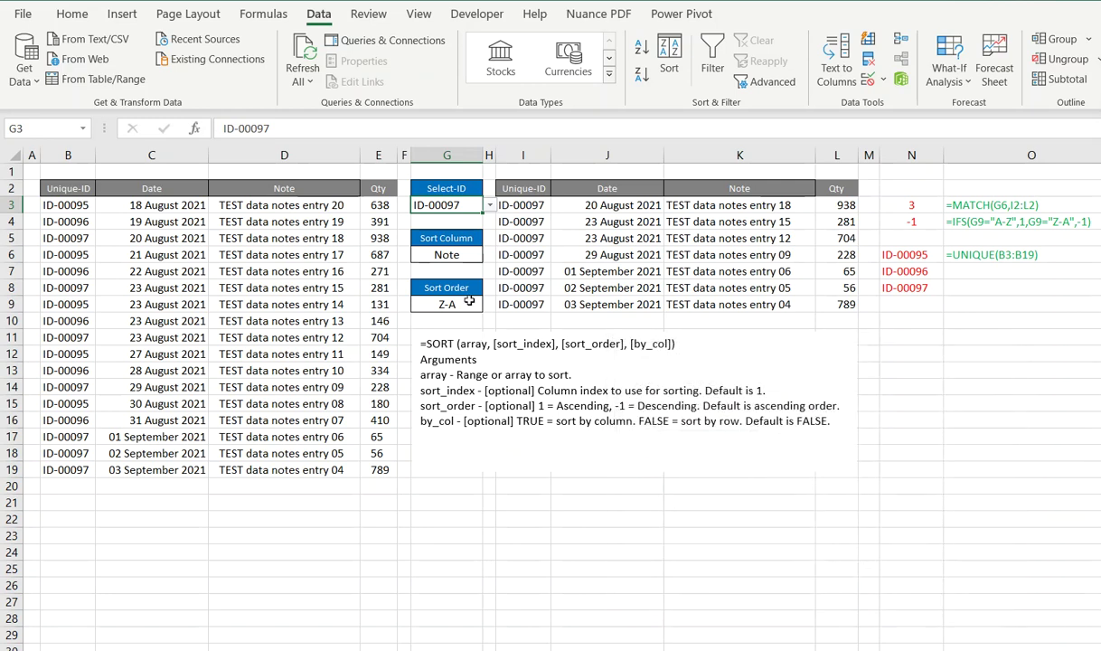
Step: Filter the table to ID-00096, ID-00095, ID-00096, then back to ID-00097
{"action": "left_click", "coordinate": [489, 205]}
{"action": "left_click", "coordinate": [433, 231]}
{"action": "left_click", "coordinate": [488, 205]}
{"action": "left_click", "coordinate": [479, 222]}
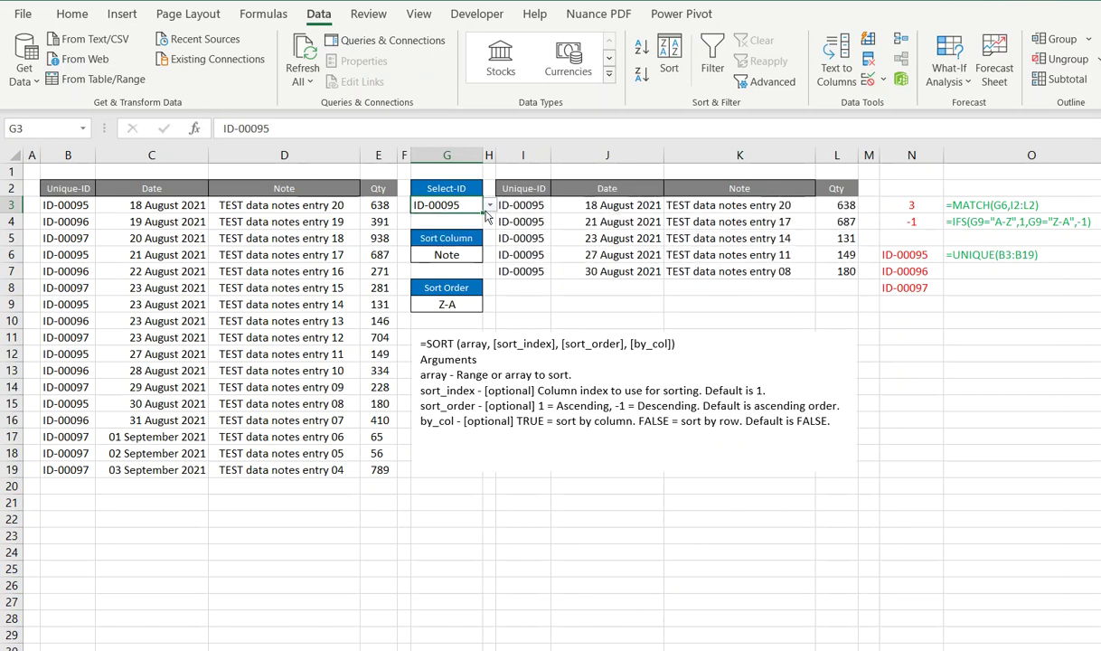
{"action": "left_click", "coordinate": [488, 205]}
{"action": "left_click", "coordinate": [457, 228]}
{"action": "left_click", "coordinate": [489, 205]}
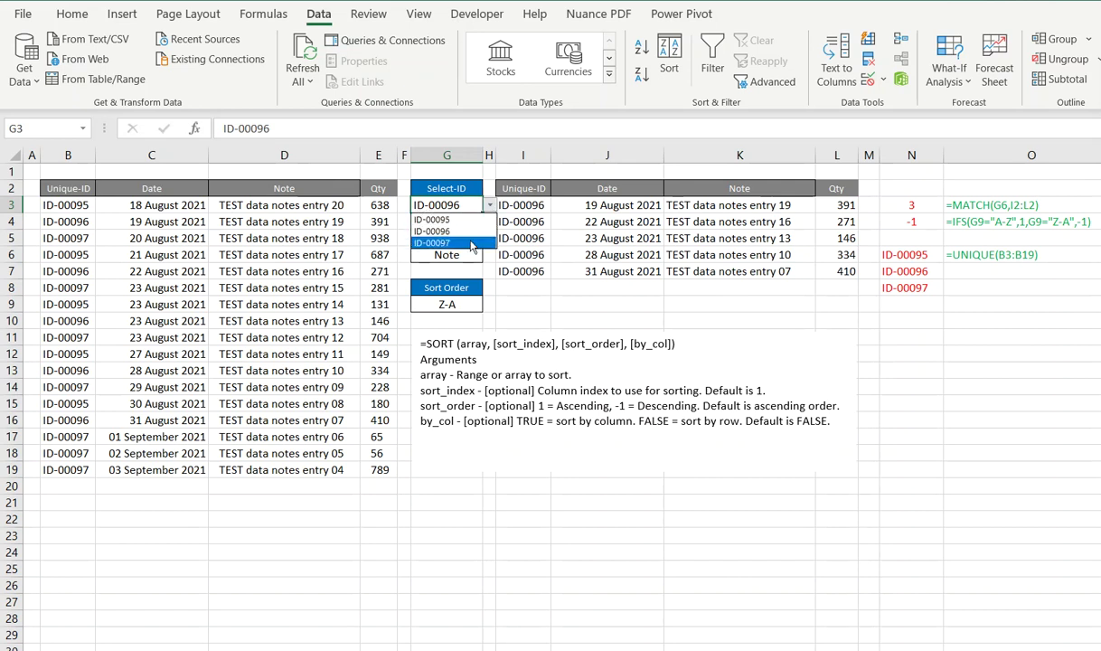
{"action": "left_click", "coordinate": [470, 243]}
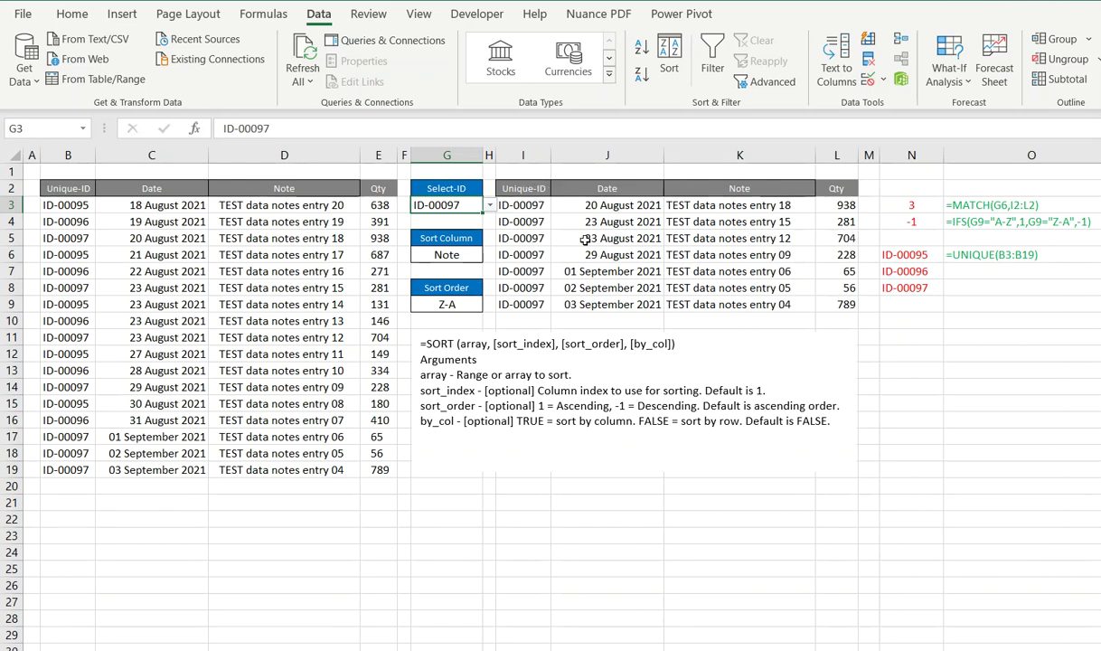
Step: Inspect the SORT(FILTER()) formula in I3, the MATCH formula in N3 and the IFS formula in N4
{"action": "left_click", "coordinate": [535, 206]}
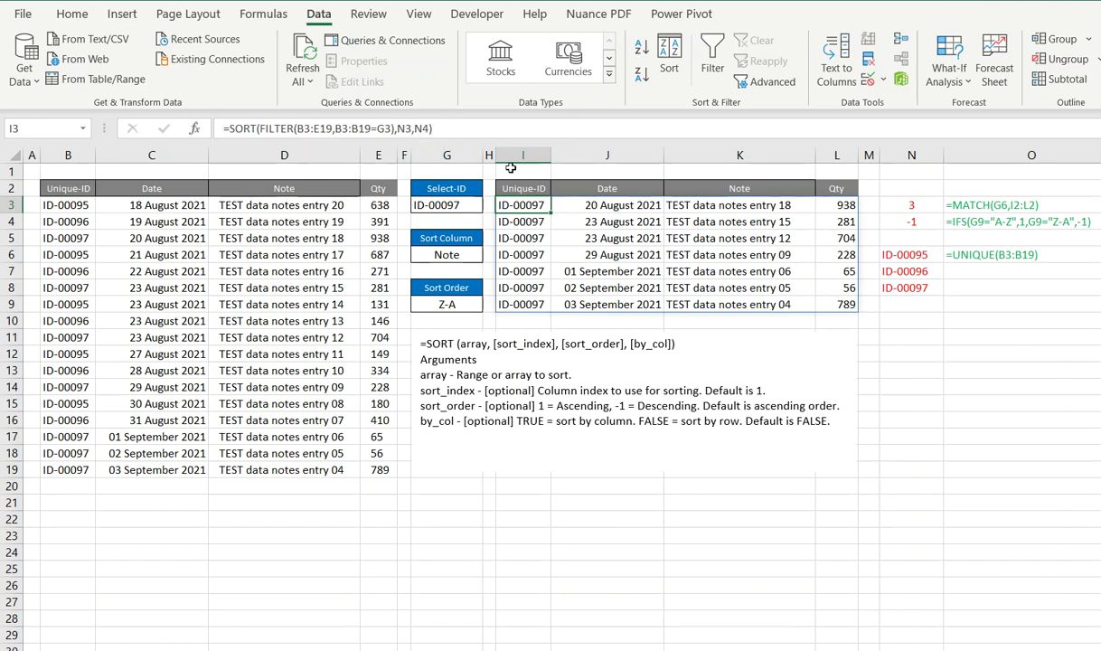
{"action": "left_click", "coordinate": [900, 205]}
{"action": "left_click", "coordinate": [905, 221]}
{"action": "left_click", "coordinate": [899, 207]}
{"action": "left_click", "coordinate": [907, 221]}
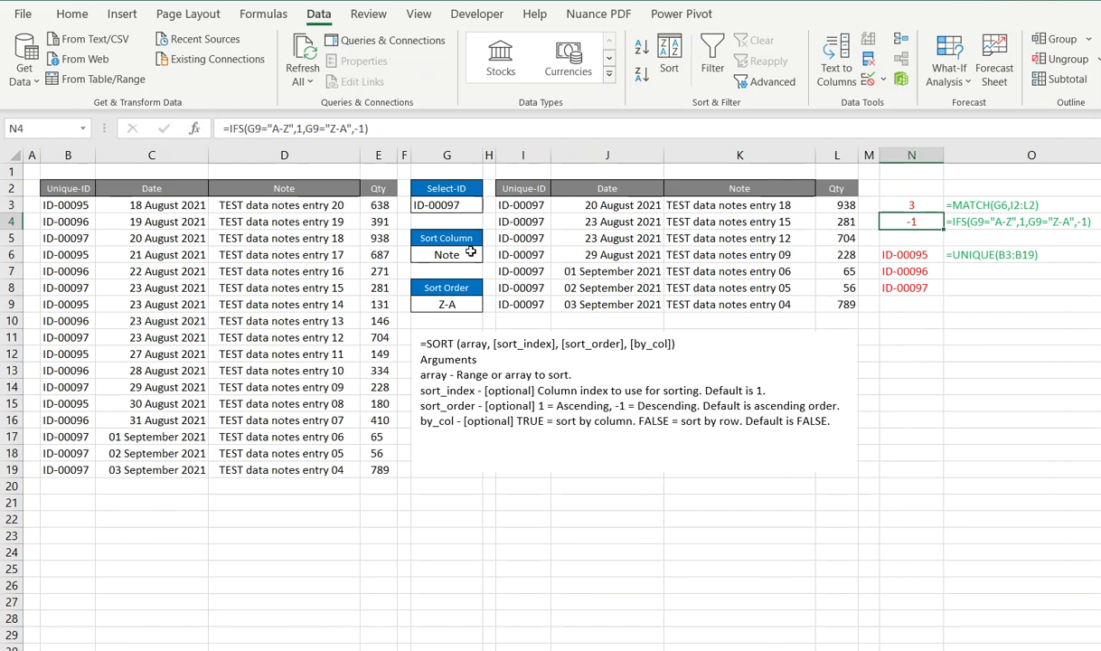
Step: Sort the results by Date in ascending A-Z order and recheck the MATCH helper
{"action": "left_click", "coordinate": [470, 253]}
{"action": "left_click", "coordinate": [489, 255]}
{"action": "left_click", "coordinate": [462, 268]}
{"action": "left_click", "coordinate": [449, 305]}
{"action": "left_click", "coordinate": [489, 305]}
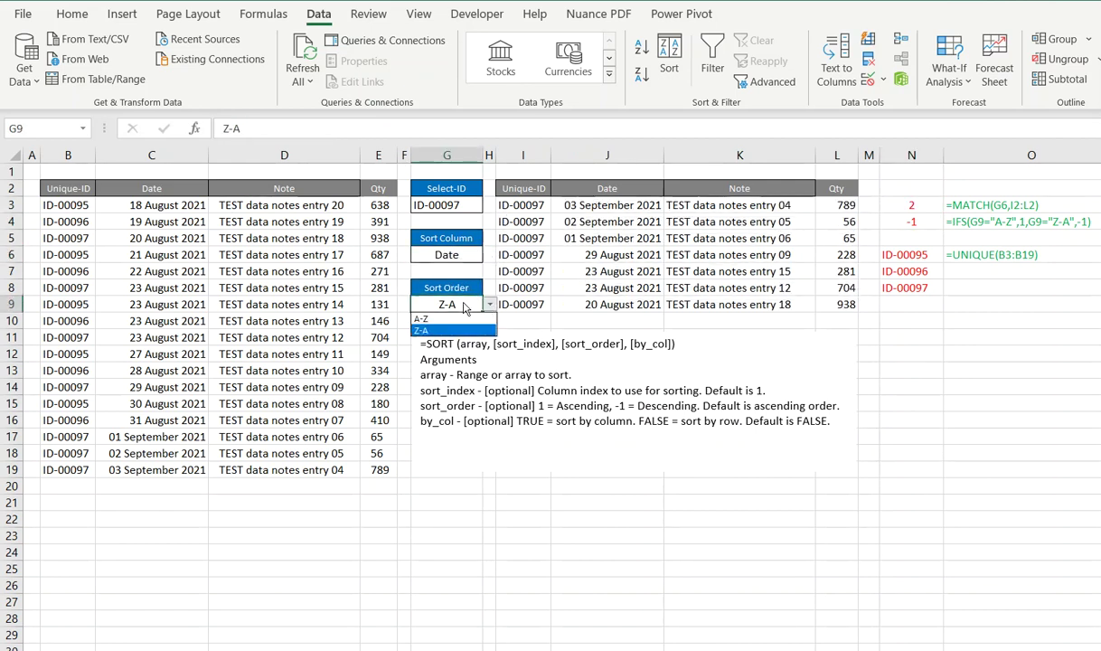
{"action": "left_click", "coordinate": [456, 320]}
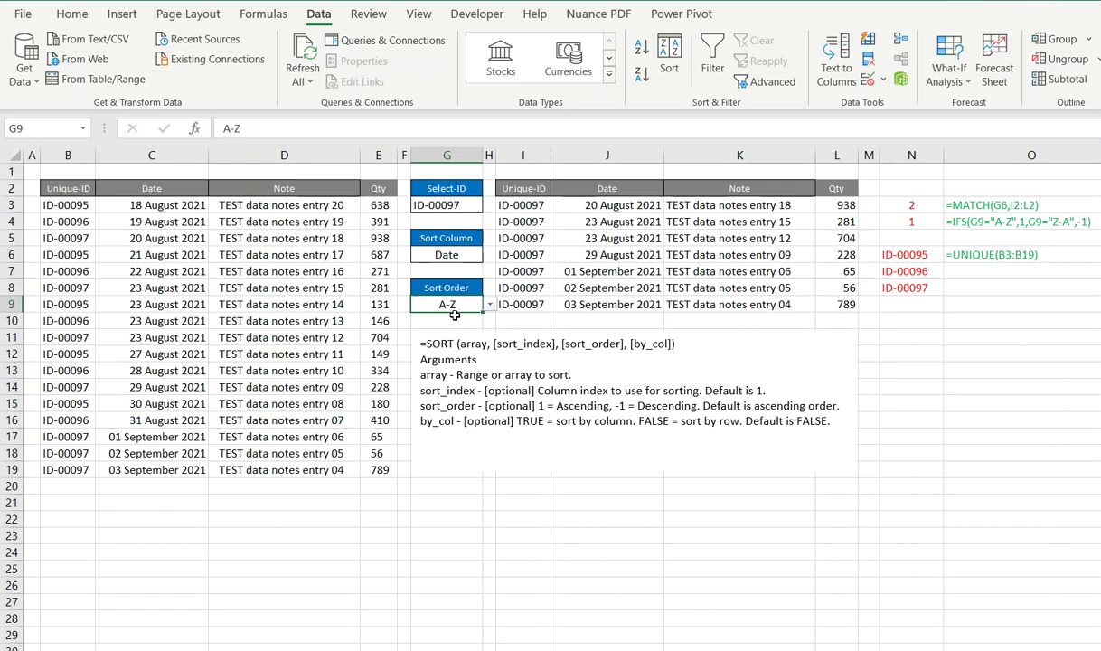
{"action": "left_click", "coordinate": [911, 206]}
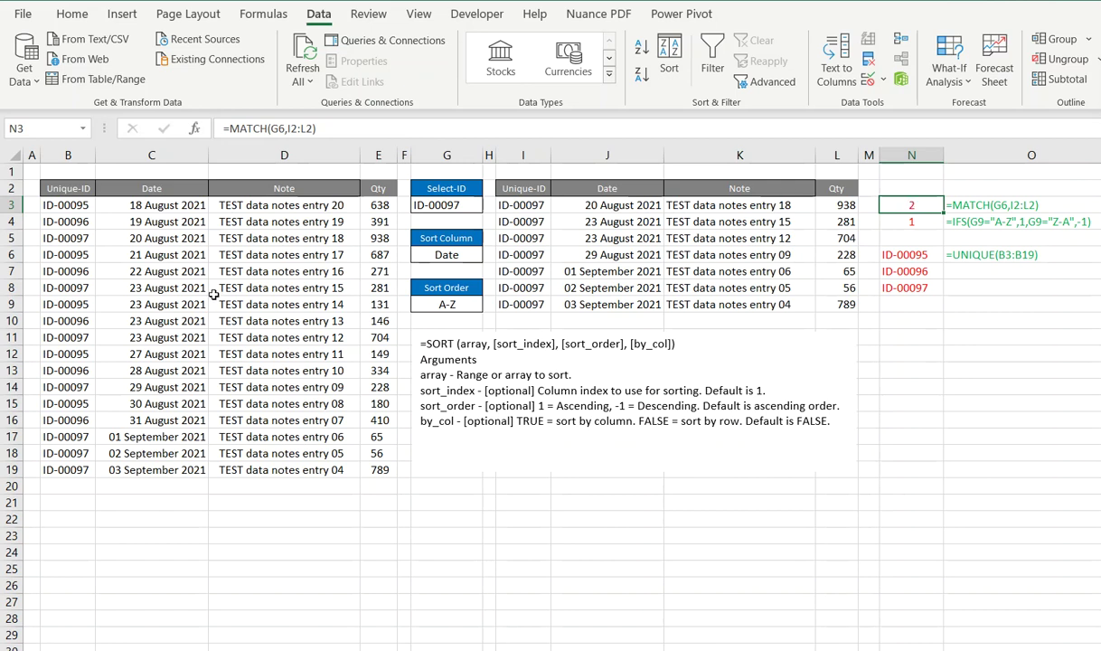
{"action": "left_click", "coordinate": [446, 254]}
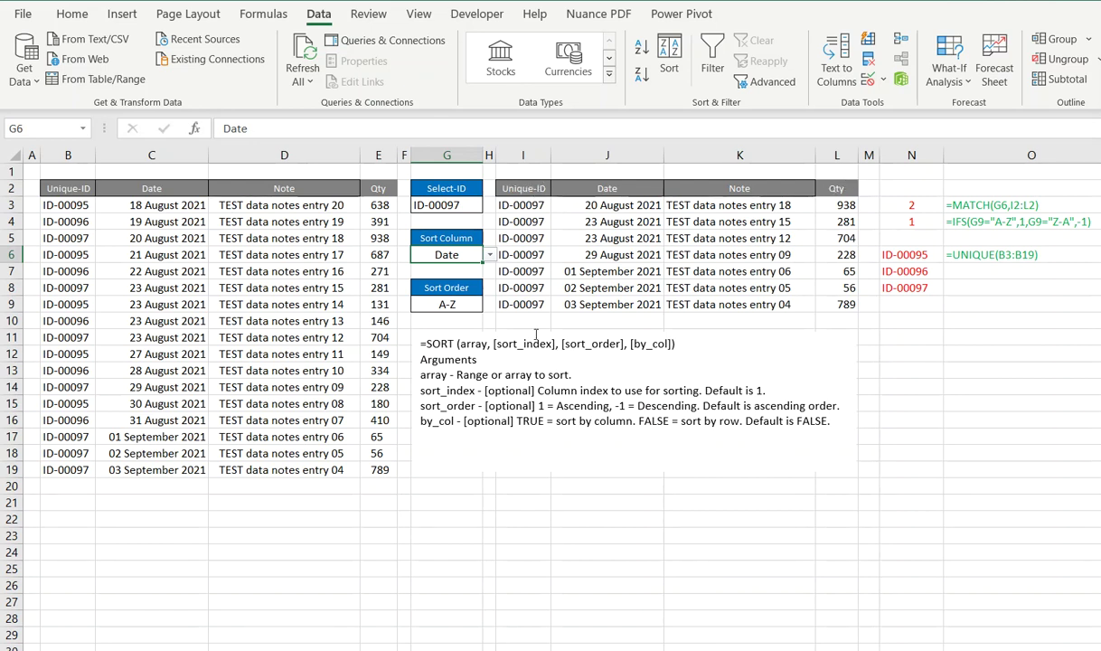
Step: Sort the results by Qty, then by Note
{"action": "left_click", "coordinate": [489, 255]}
{"action": "left_click", "coordinate": [456, 294]}
{"action": "left_click", "coordinate": [489, 254]}
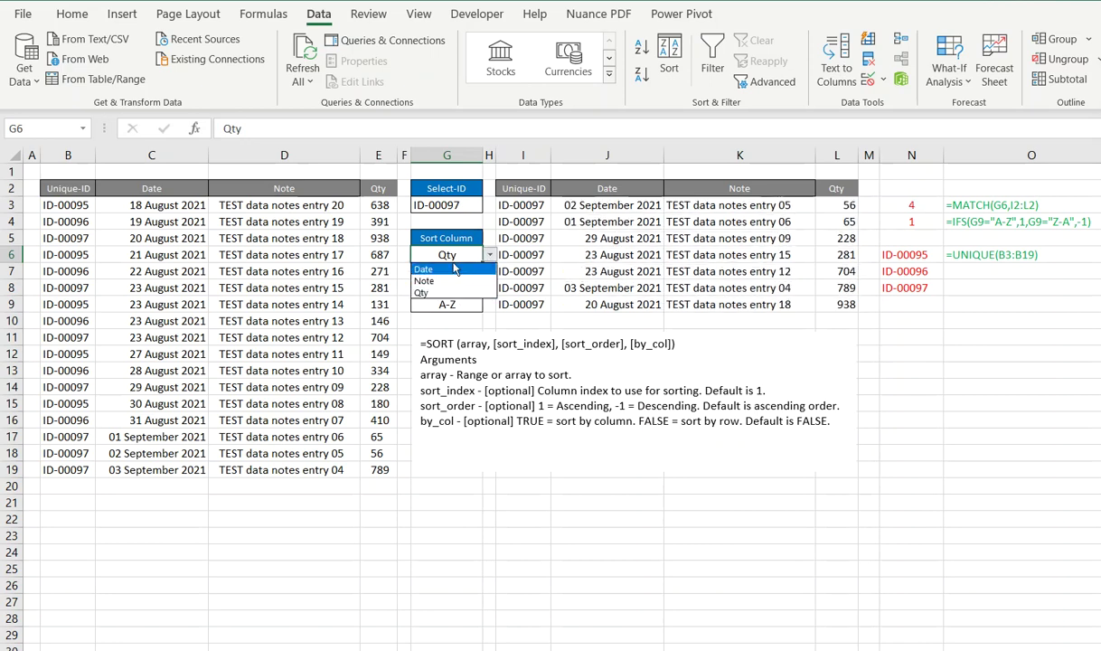
{"action": "left_click", "coordinate": [456, 281]}
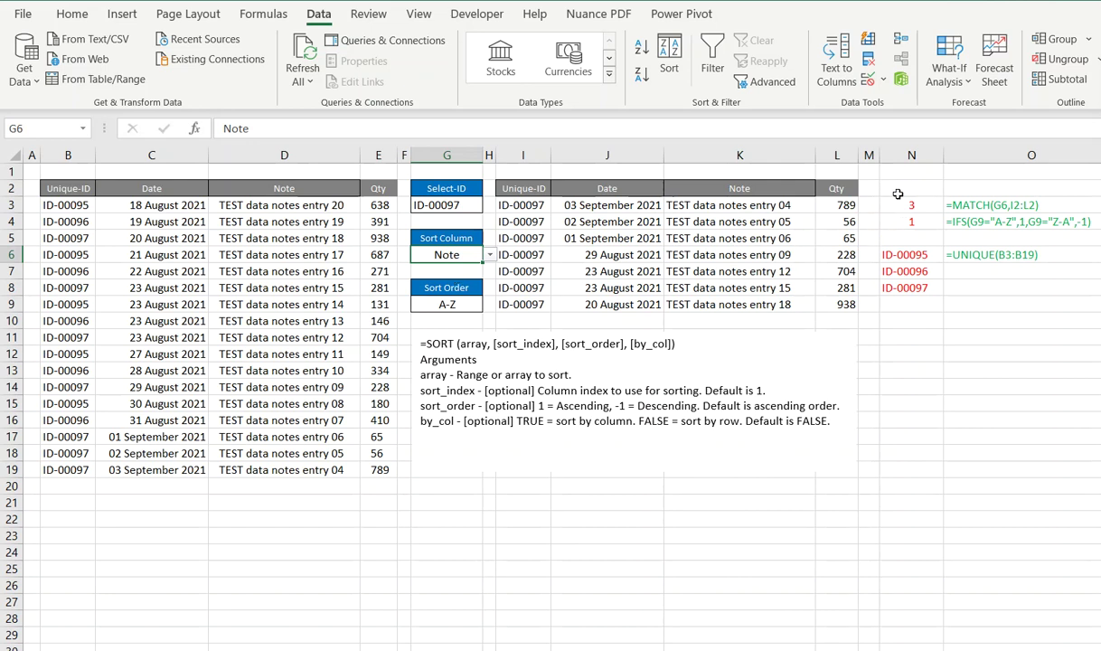
Step: Set the sort order to Z-A and open the Sort Order cell's data validation settings
{"action": "left_click", "coordinate": [421, 301]}
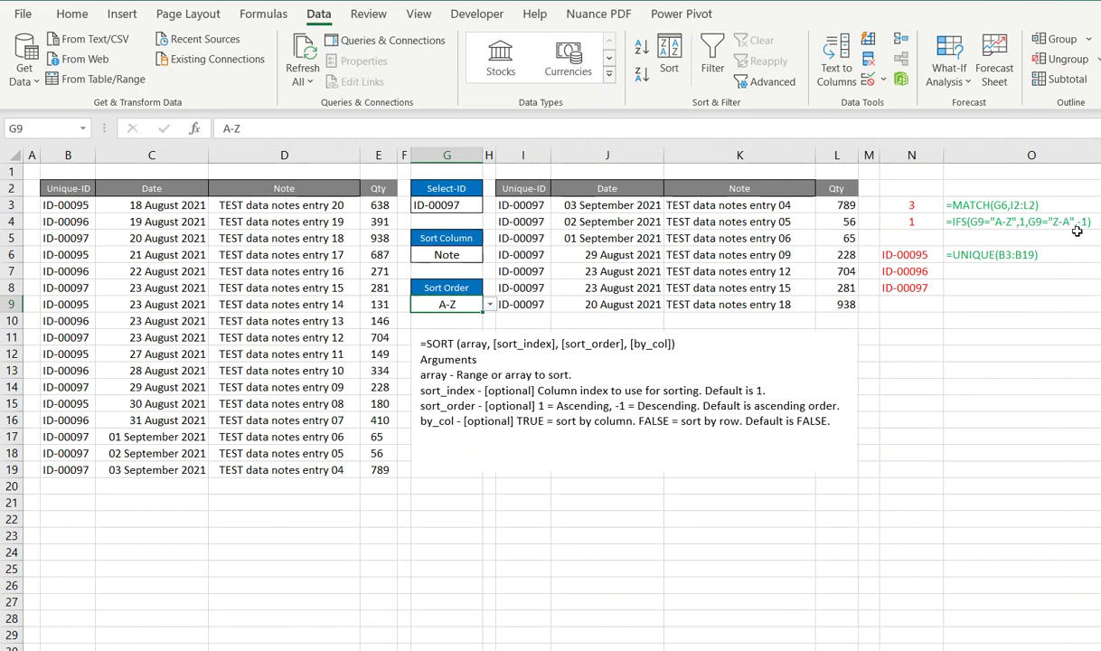
{"action": "left_click", "coordinate": [487, 305]}
{"action": "left_click", "coordinate": [429, 330]}
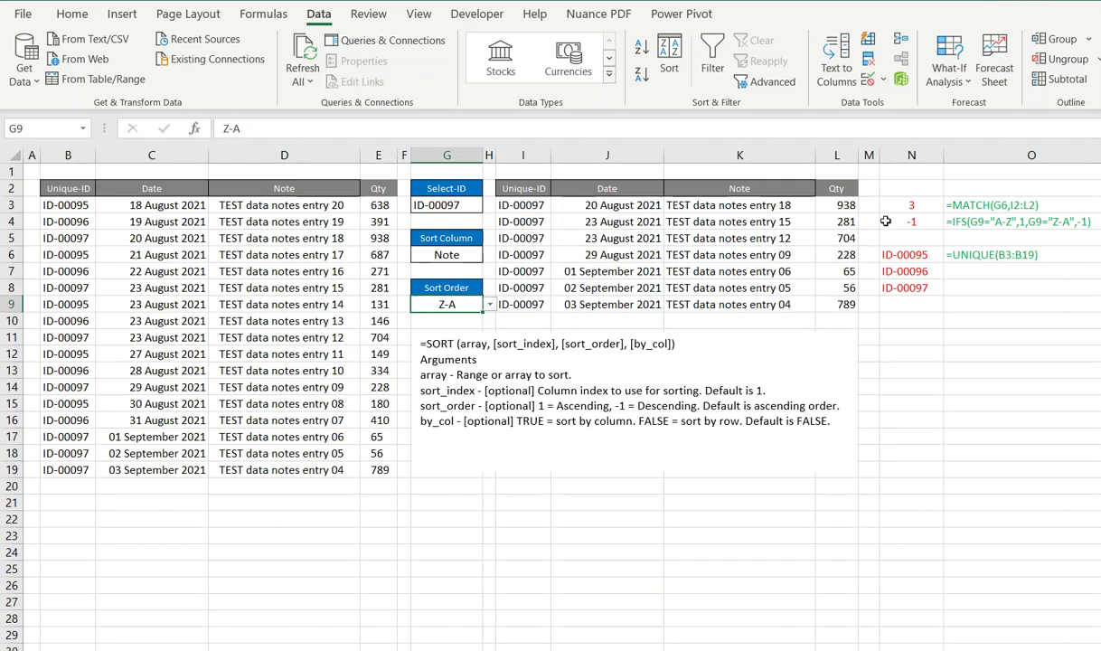
{"action": "left_click", "coordinate": [489, 306]}
{"action": "left_click", "coordinate": [489, 307]}
{"action": "left_click", "coordinate": [867, 80]}
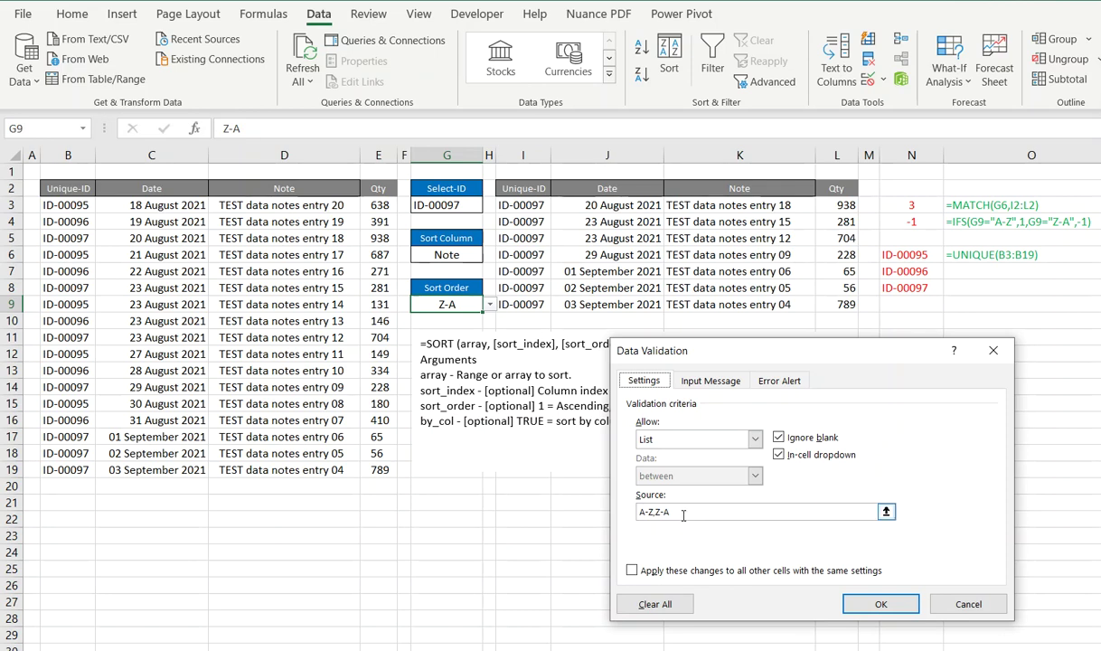
Step: Cancel the G9 Data Validation dialog, leaving its list source as A-Z,Z-A
{"action": "left_click", "coordinate": [875, 604]}
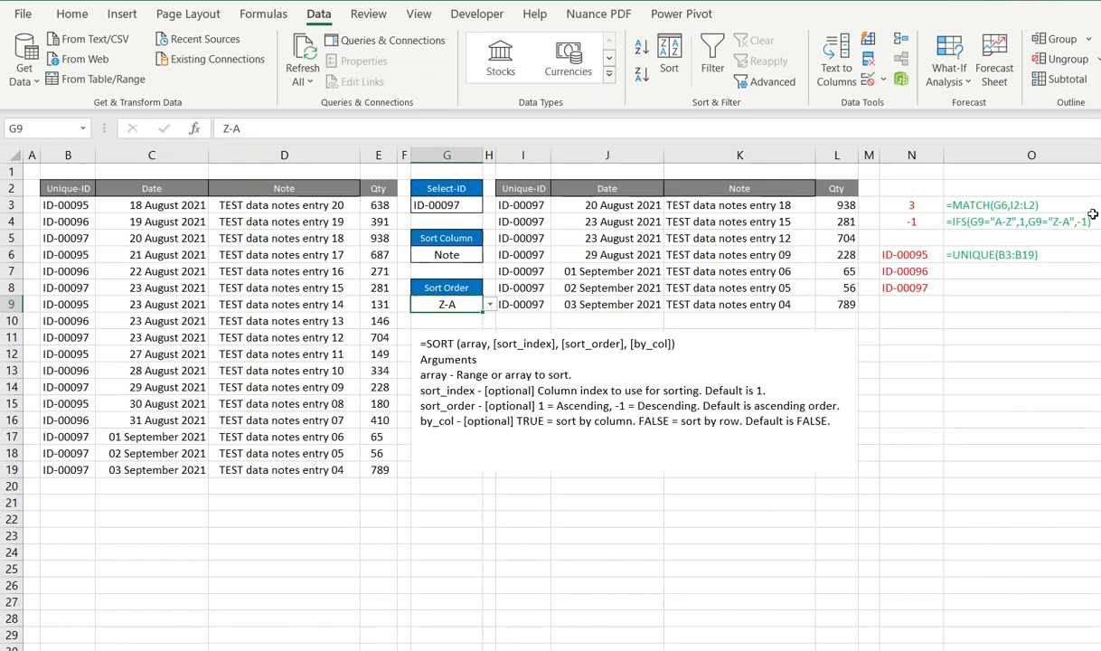
Step: Cycle the sort column through Date, Qty and Note, then set the order to A-Z
{"action": "left_click", "coordinate": [445, 252]}
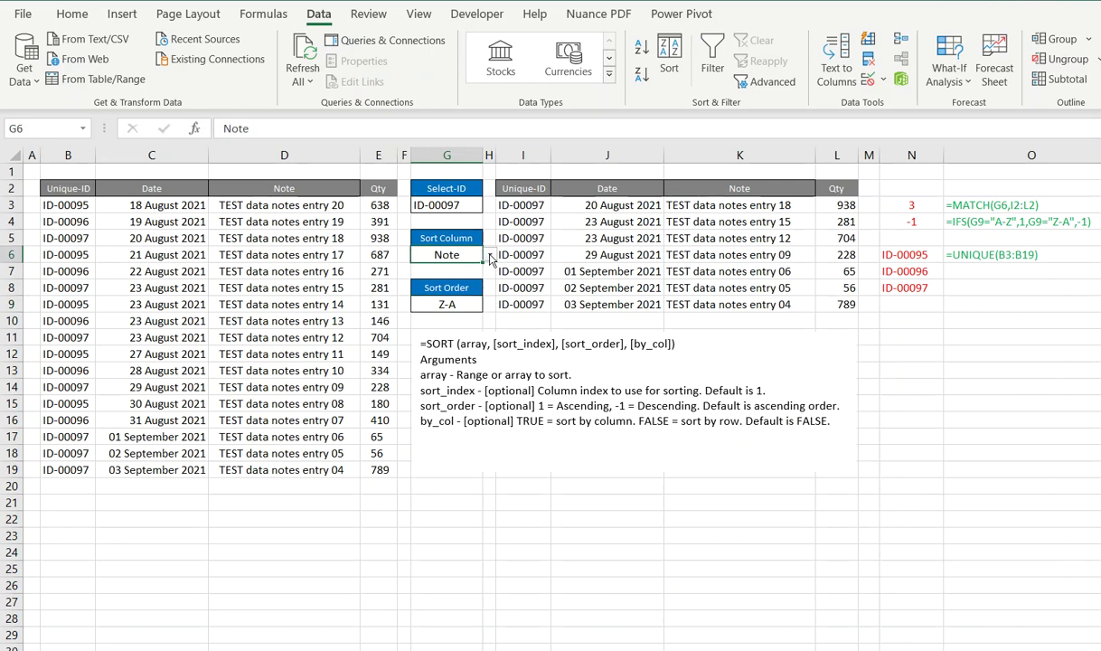
{"action": "left_click", "coordinate": [489, 255]}
{"action": "left_click", "coordinate": [442, 269]}
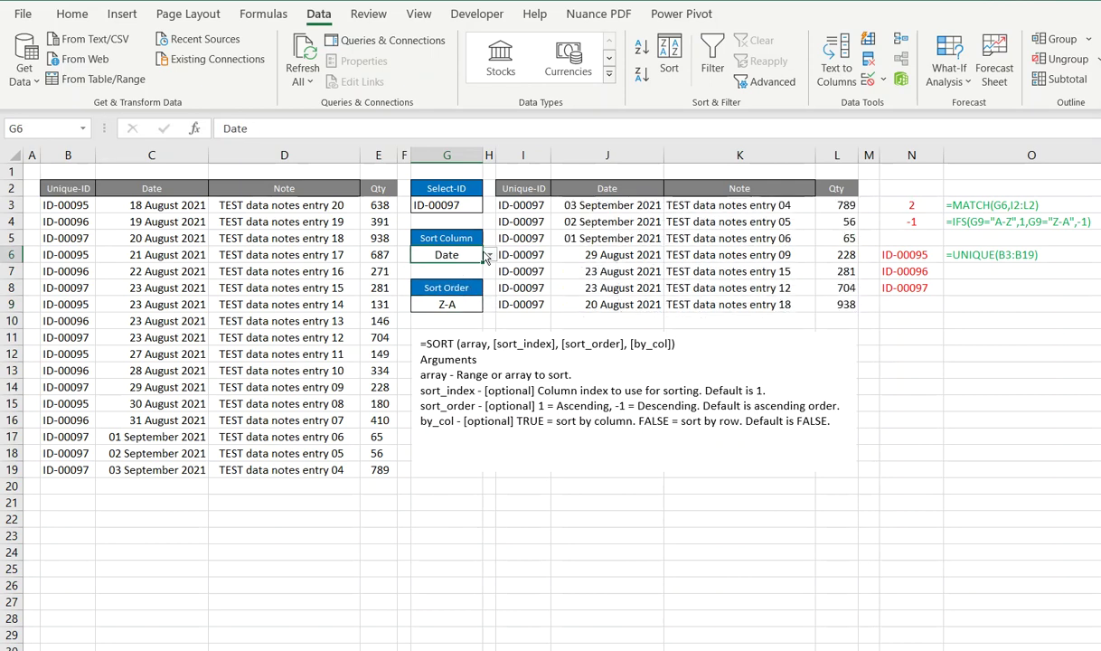
{"action": "left_click", "coordinate": [489, 256]}
{"action": "left_click", "coordinate": [443, 301]}
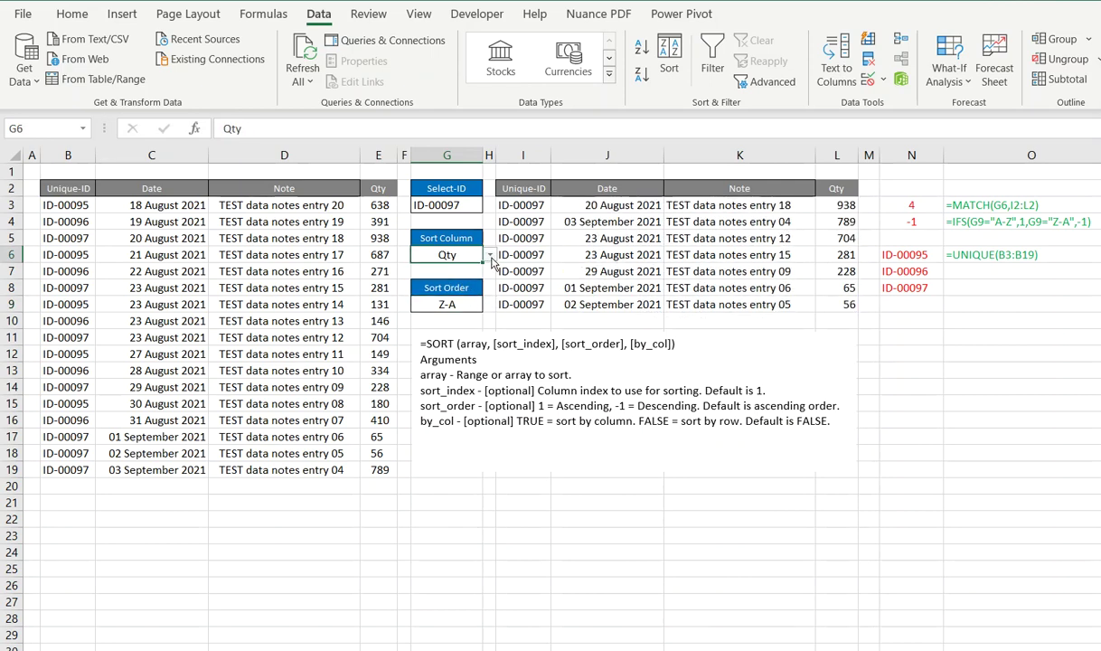
{"action": "left_click", "coordinate": [489, 255]}
{"action": "left_click", "coordinate": [443, 286]}
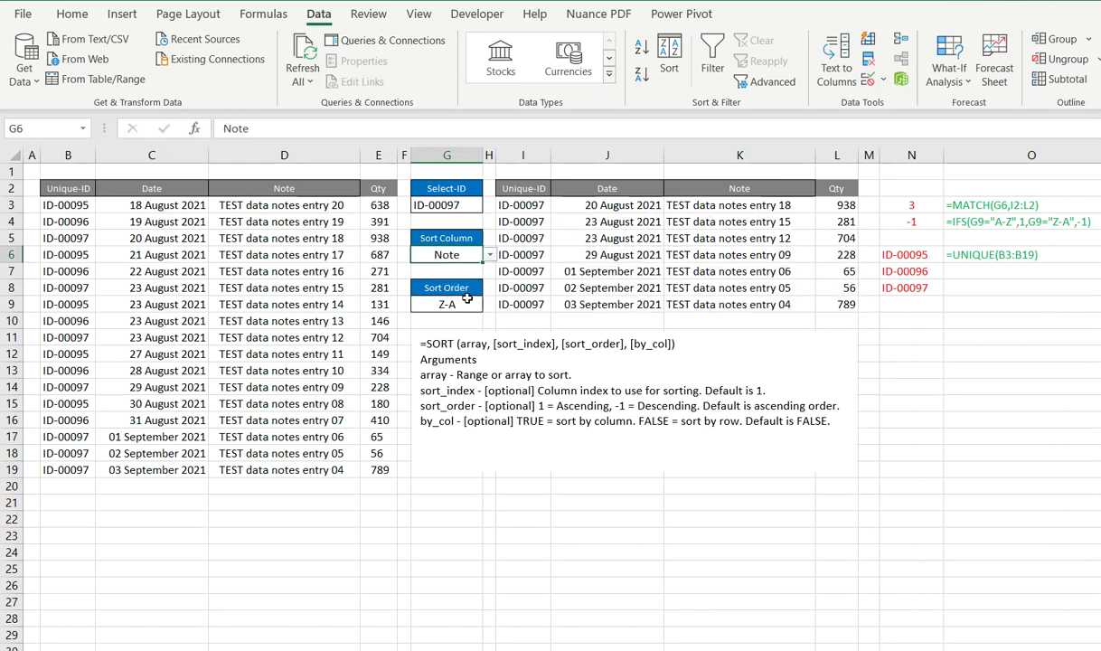
{"action": "left_click", "coordinate": [464, 302]}
{"action": "left_click", "coordinate": [489, 305]}
{"action": "left_click", "coordinate": [443, 320]}
Step: Filter the results to ID-00096
{"action": "left_click", "coordinate": [465, 206]}
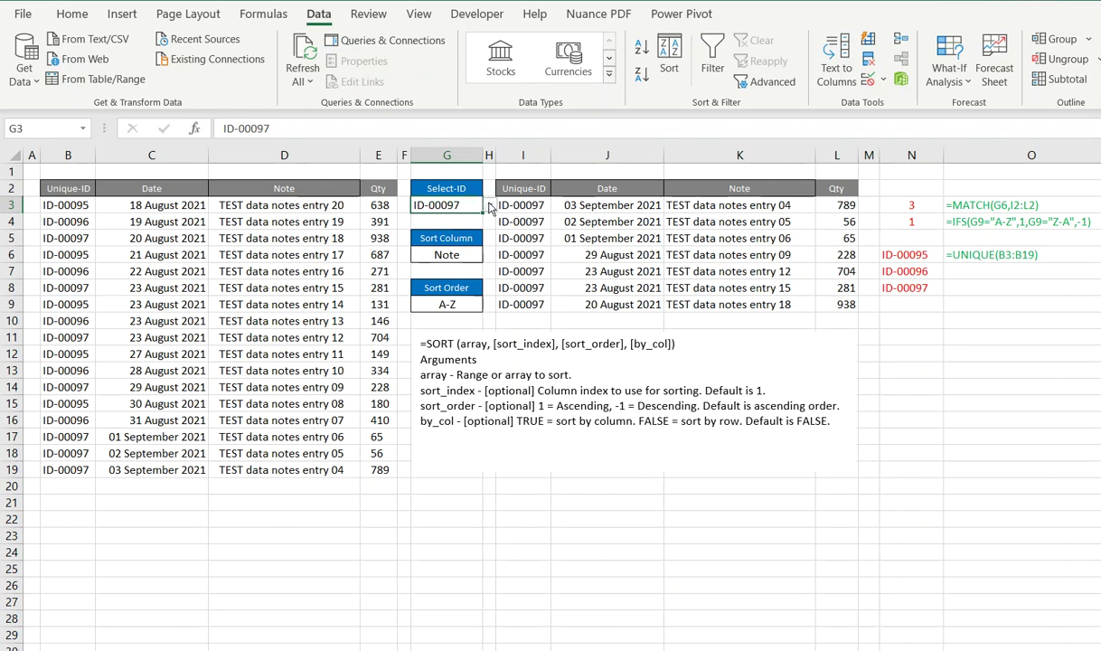
{"action": "key", "text": "alt+Down"}
{"action": "left_click", "coordinate": [463, 230]}
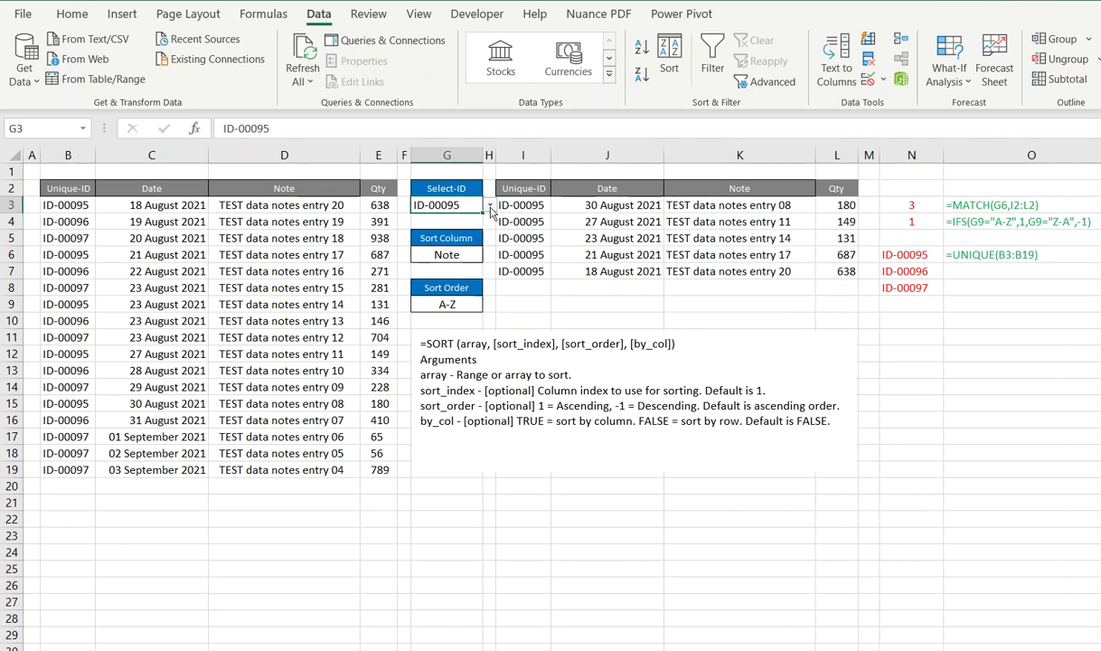
{"action": "left_click", "coordinate": [489, 207]}
{"action": "left_click", "coordinate": [455, 230]}
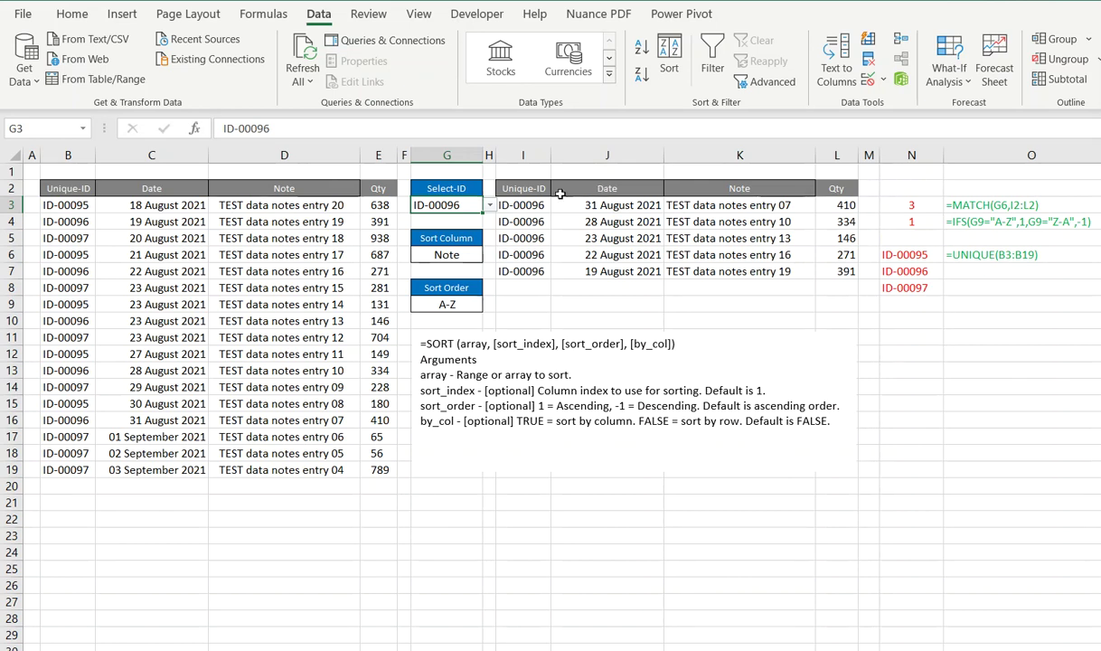
Step: Check the SORT(FILTER()) formula in I3, then show ID-00097 rows sorted by Date
{"action": "left_click", "coordinate": [524, 205]}
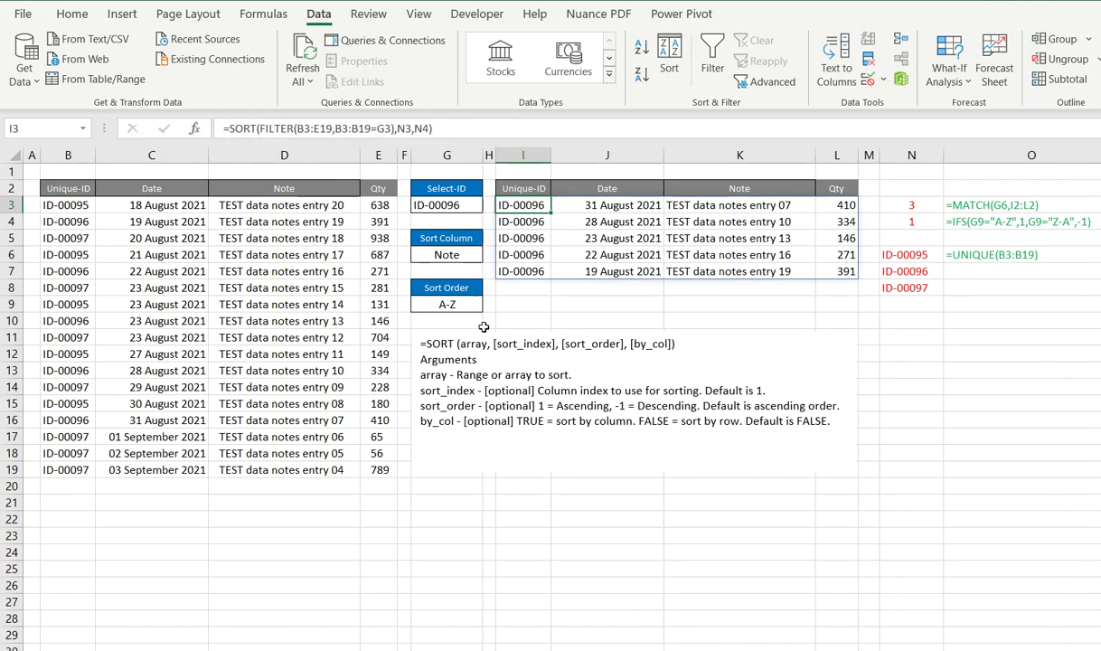
{"action": "left_click", "coordinate": [445, 205]}
{"action": "left_click", "coordinate": [489, 205]}
{"action": "left_click", "coordinate": [452, 242]}
{"action": "left_click", "coordinate": [473, 257]}
{"action": "left_click", "coordinate": [489, 255]}
{"action": "left_click", "coordinate": [448, 268]}
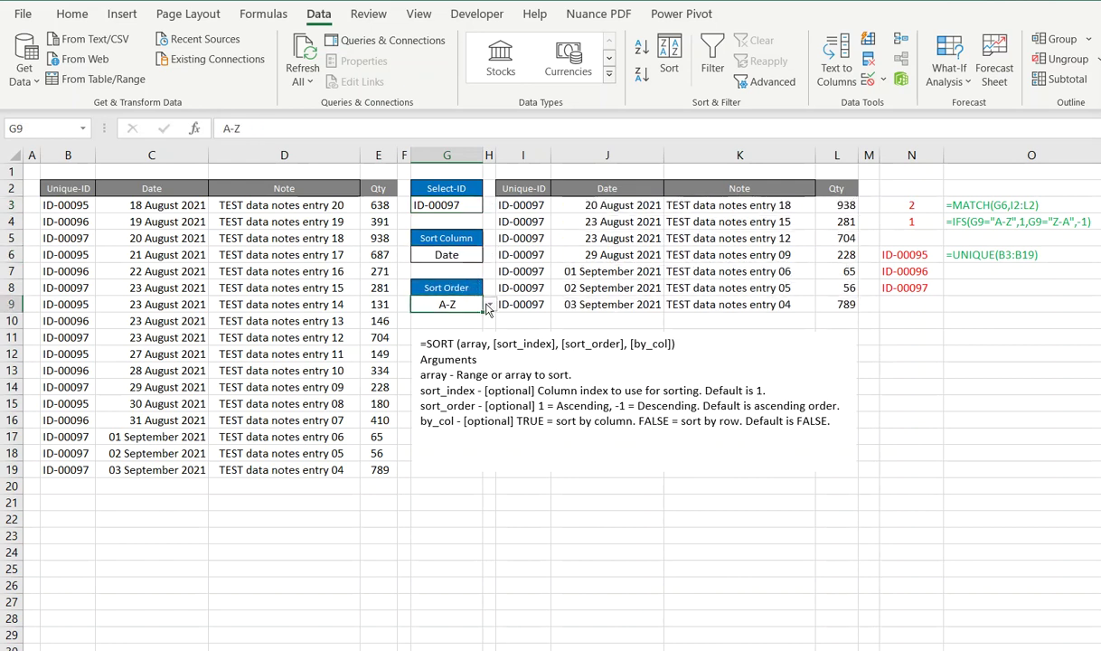